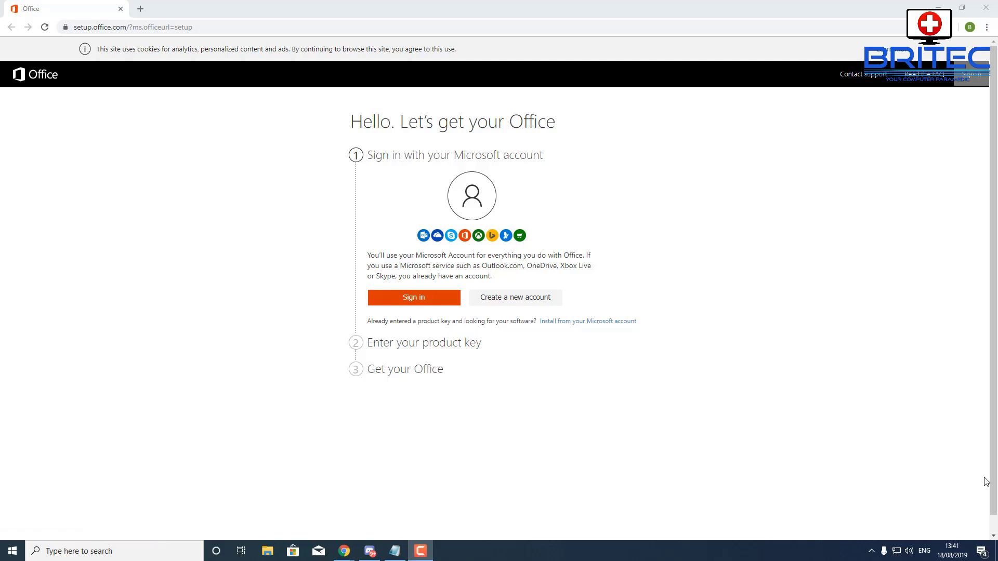
Sign in with the account e-mail and password, choosing Keep me signed in
click(436, 302)
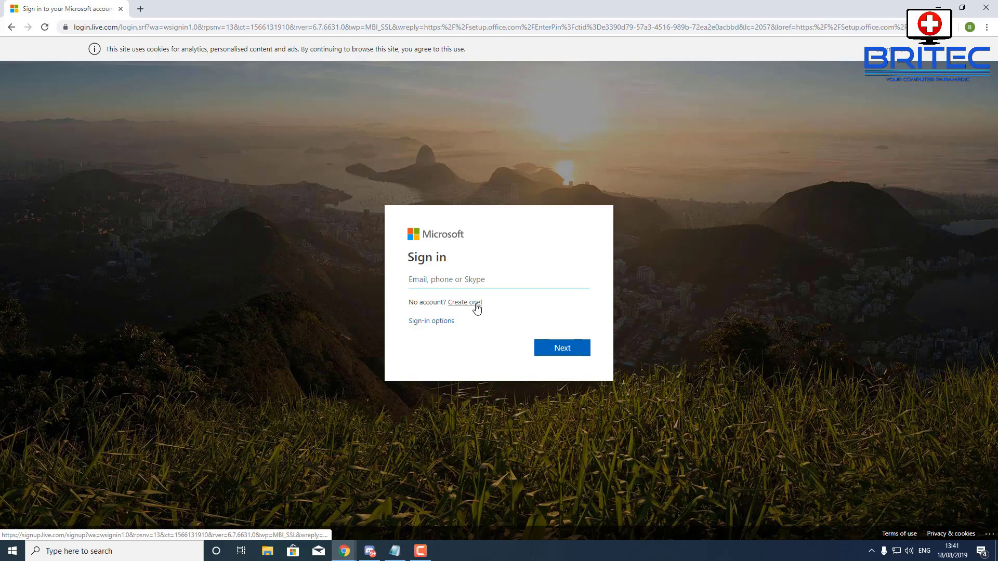
key(ctrl+v)
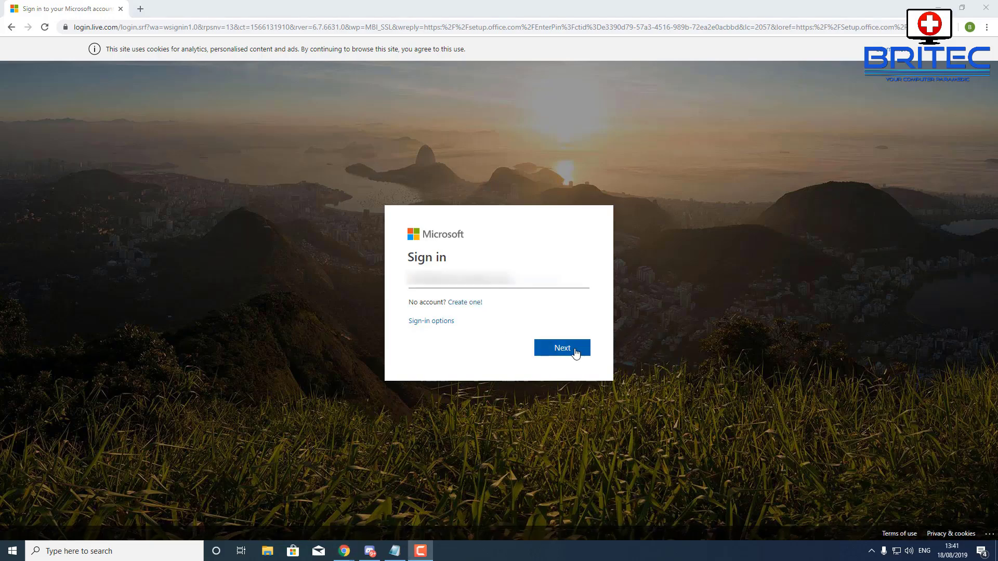
click(573, 353)
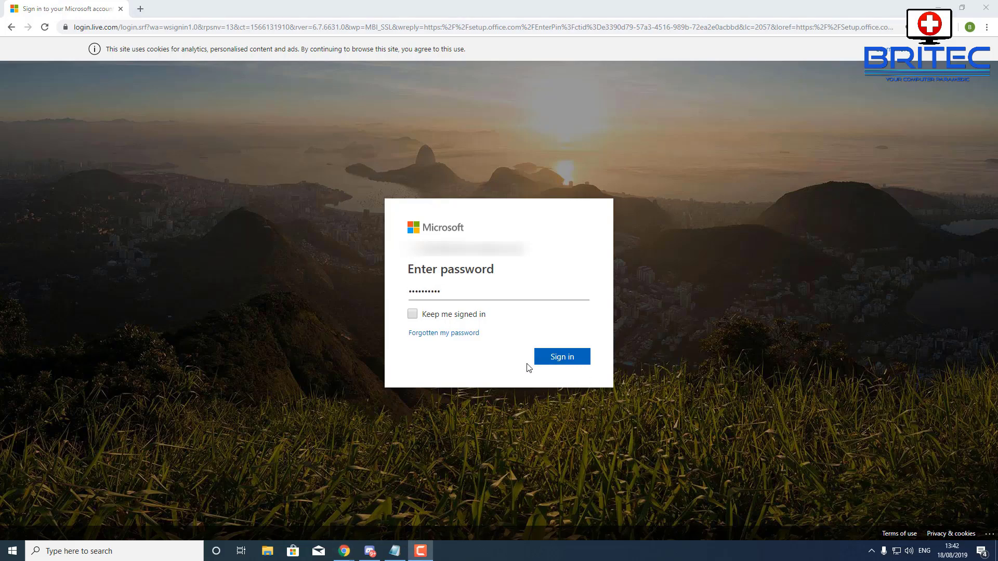
click(457, 323)
click(563, 357)
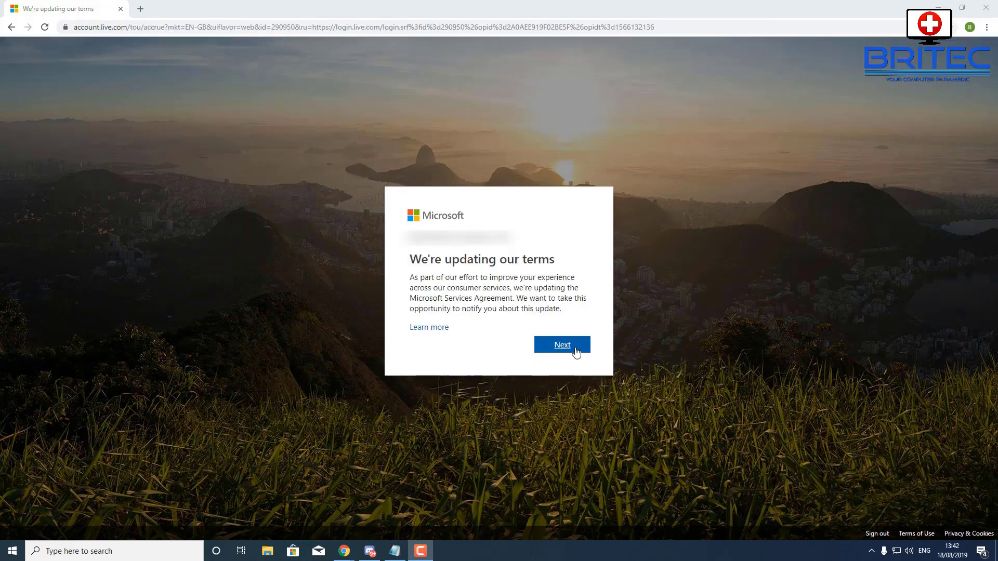
Acknowledge the 'We're updating our terms' notice and continue to the account
click(575, 349)
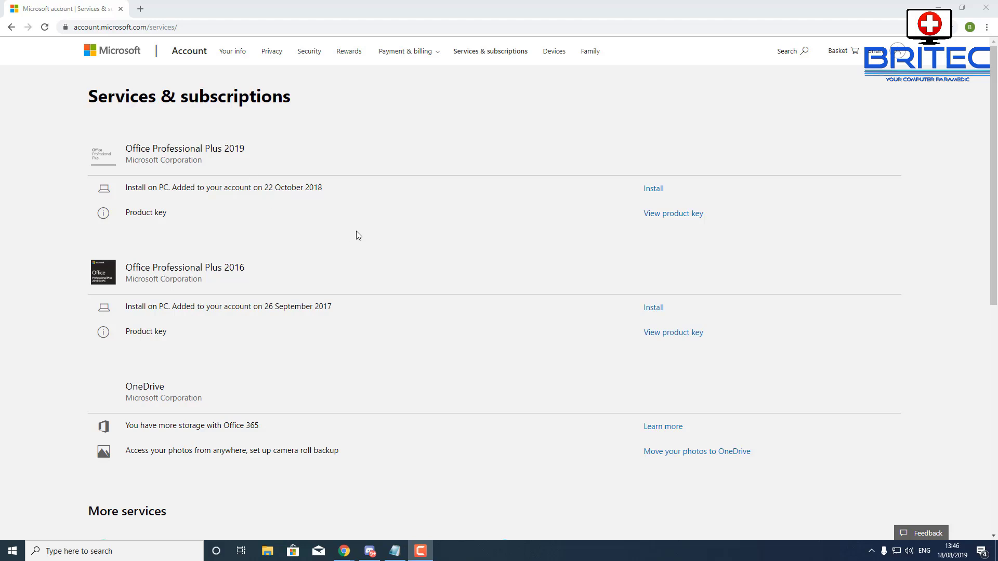
Download the Office Professional Plus 2019 installer from its Install option
click(653, 190)
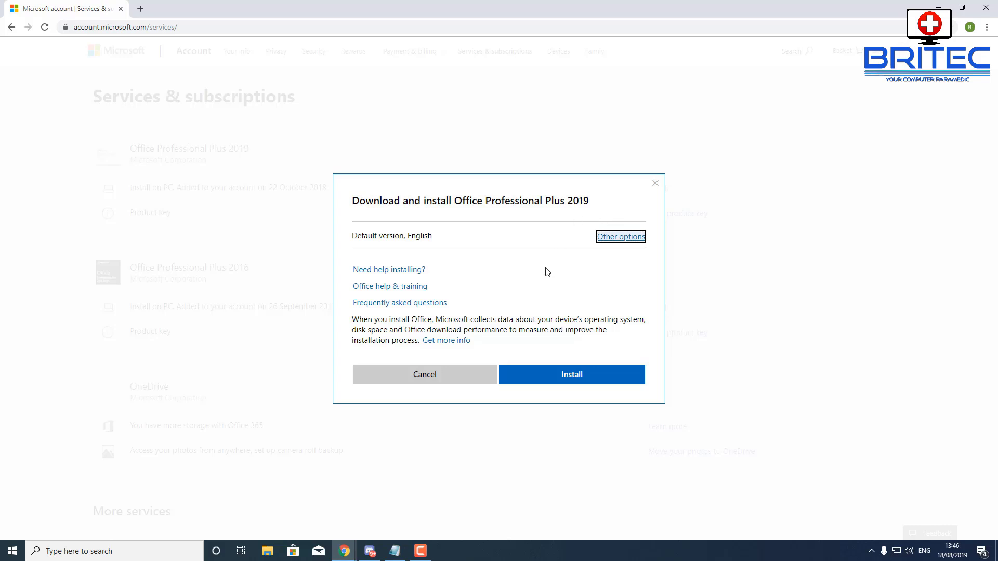
click(578, 380)
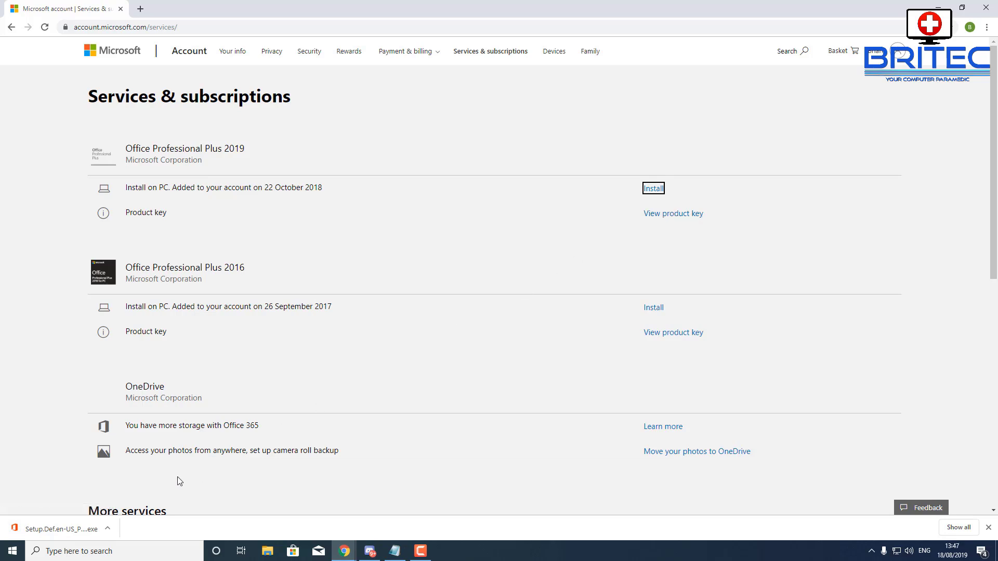
Run the downloaded Office setup file and minimise the browser while it installs
click(53, 530)
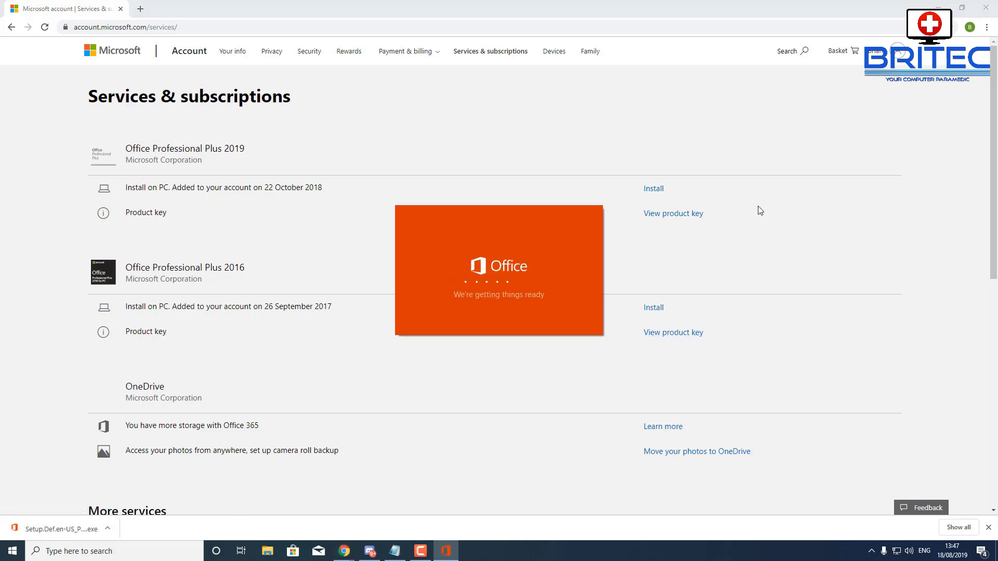
click(937, 7)
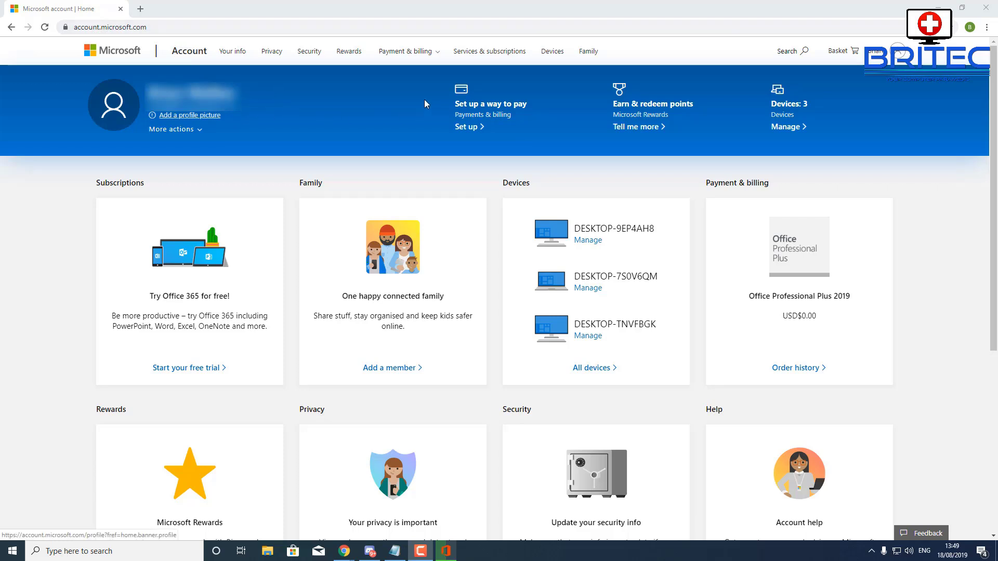
Highlight the 'Added to your account' dates for the Office 2019 and 2016 licences
click(481, 60)
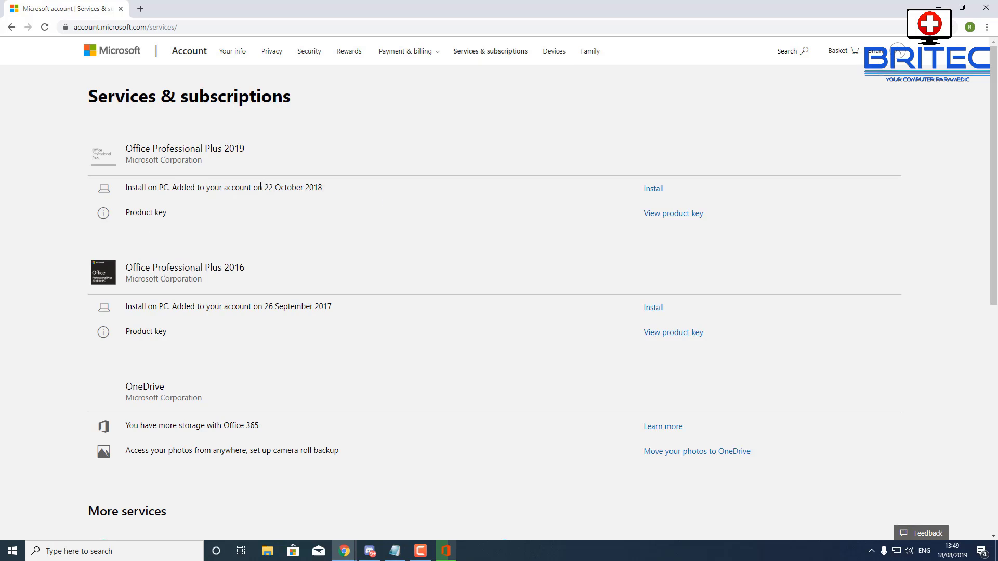
drag(263, 187, 325, 189)
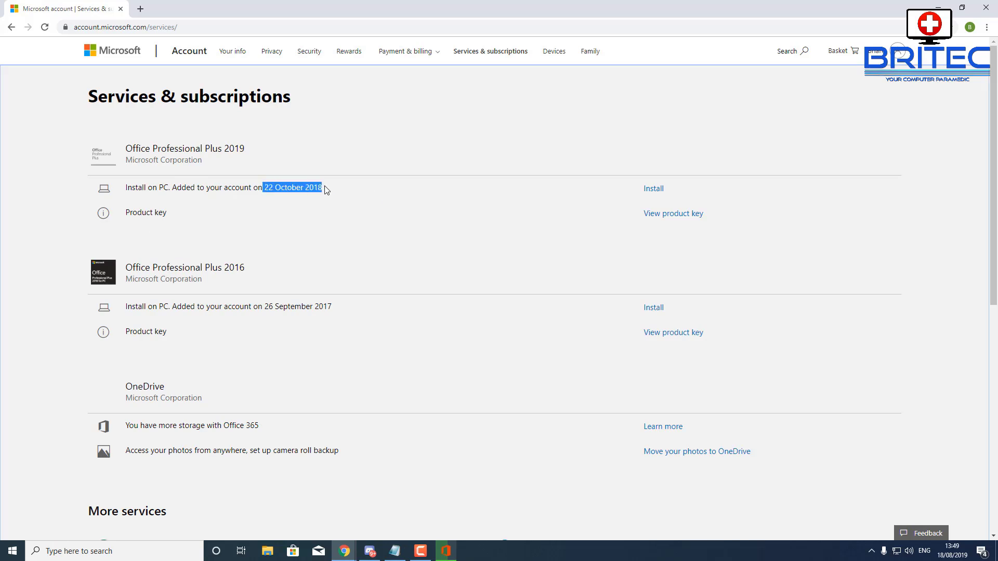
click(336, 216)
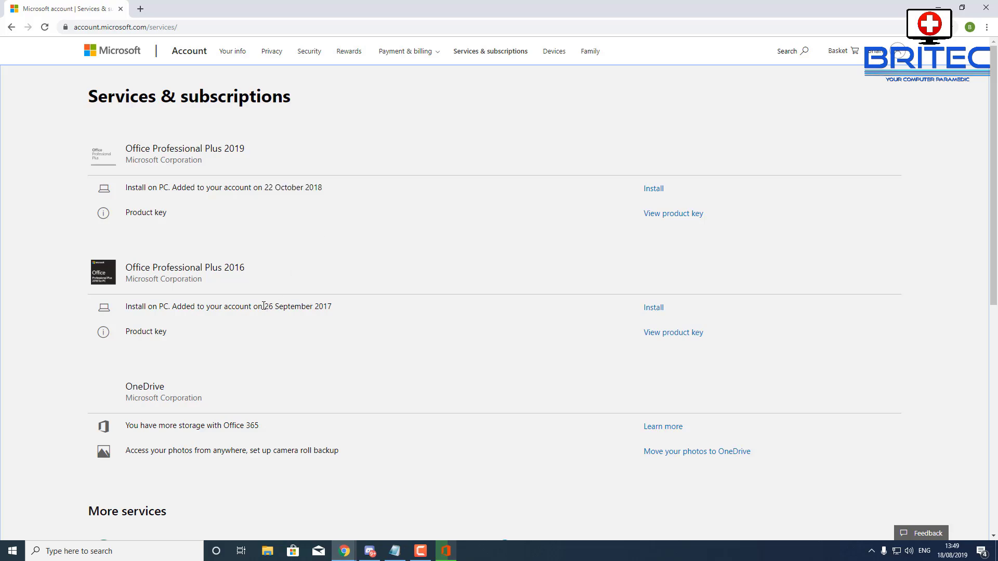
drag(263, 306, 336, 307)
click(347, 327)
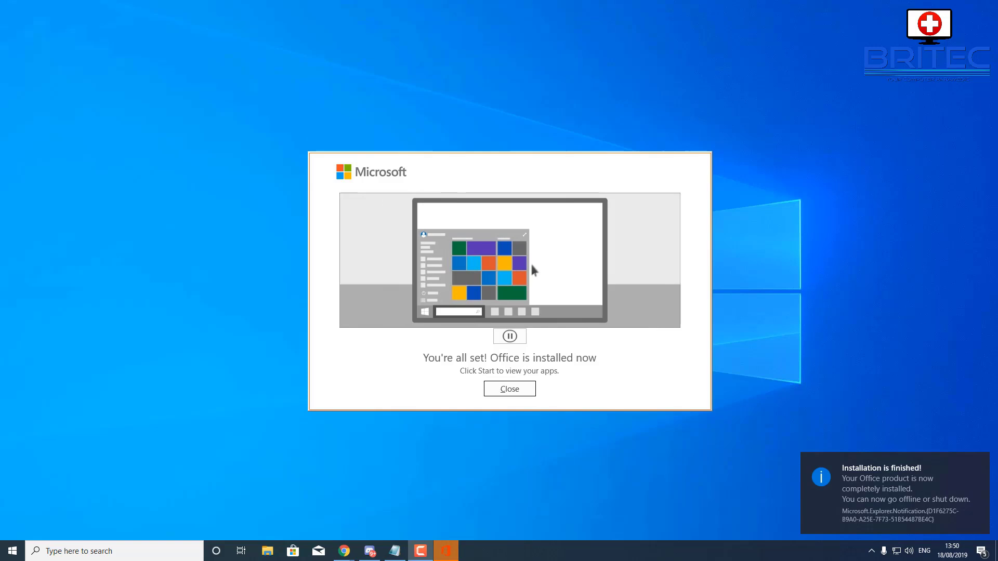
Close the installer's 'You're all set! Office is installed now' window
click(515, 395)
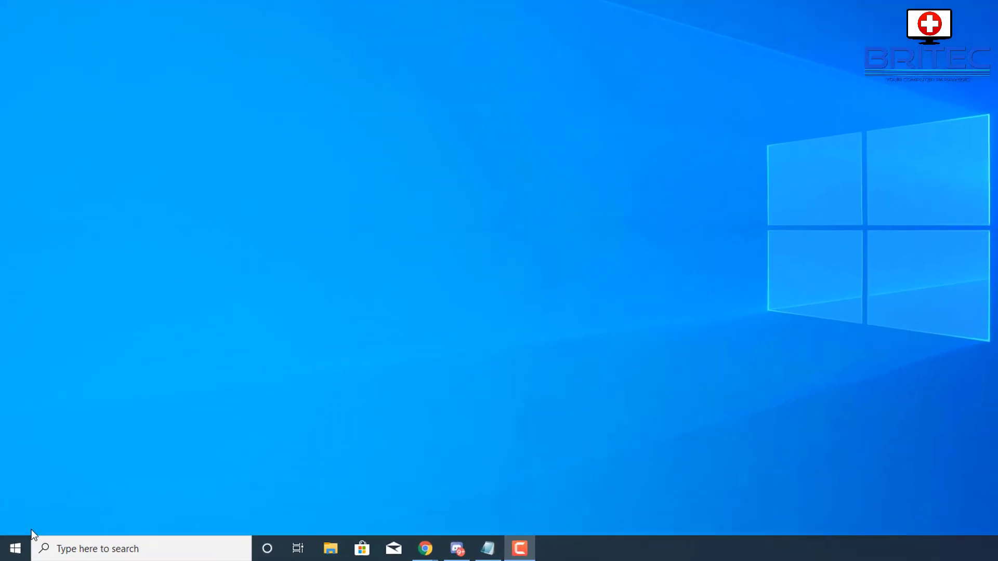
Pin Outlook to the taskbar via its More > Pin to taskbar option in Start
click(13, 551)
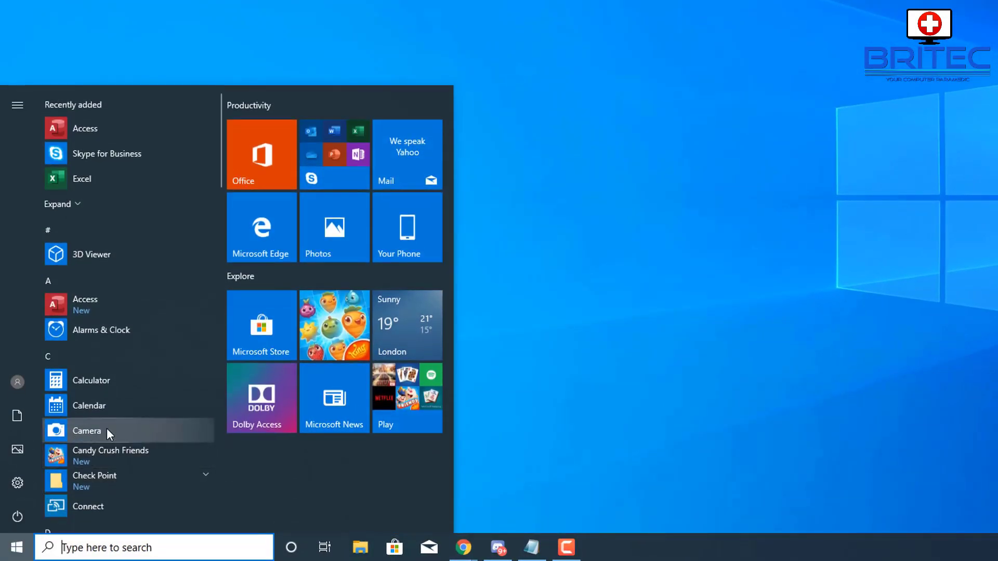
scroll(107, 429, down, 10)
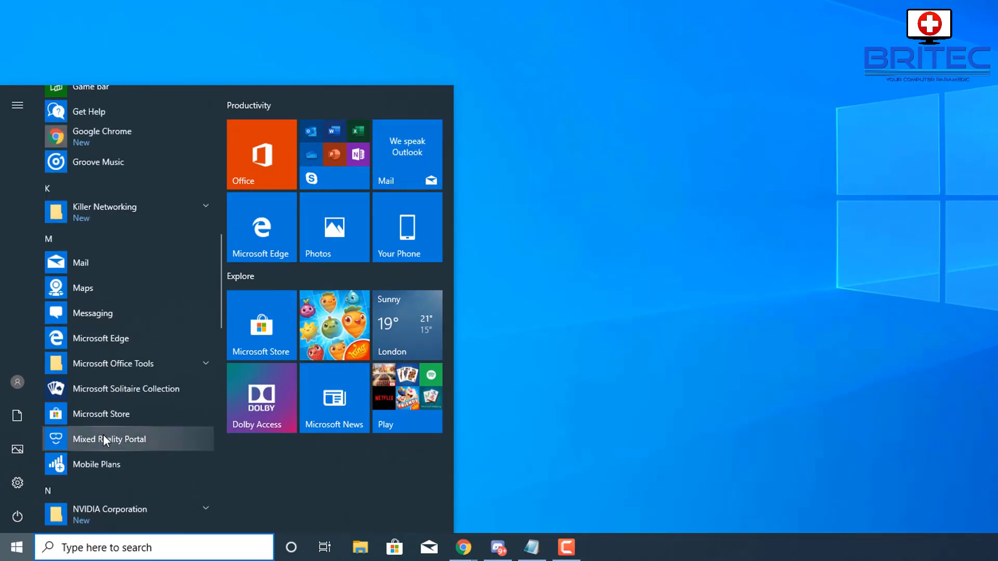
scroll(104, 439, down, 6)
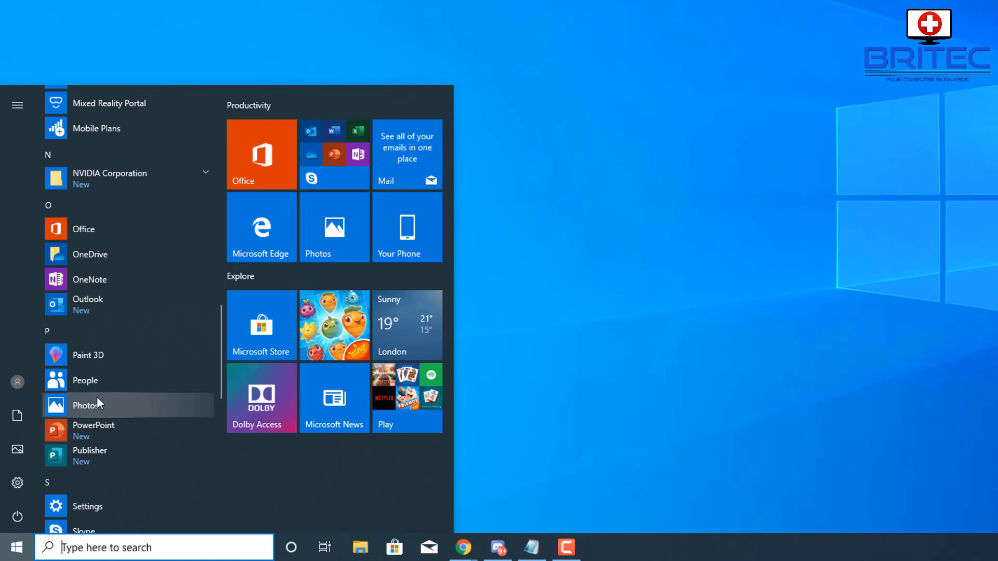
right_click(82, 310)
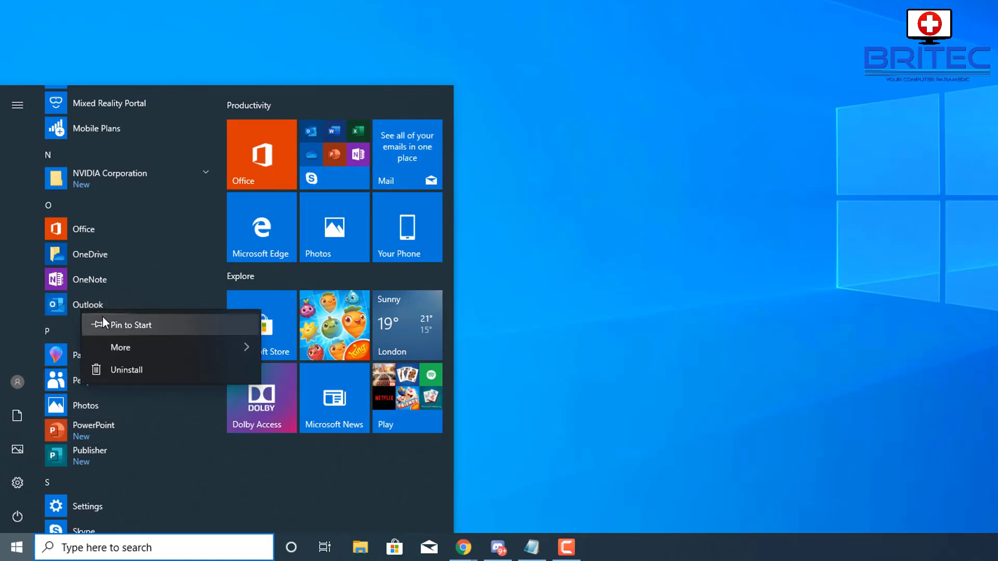
mouse_move(129, 341)
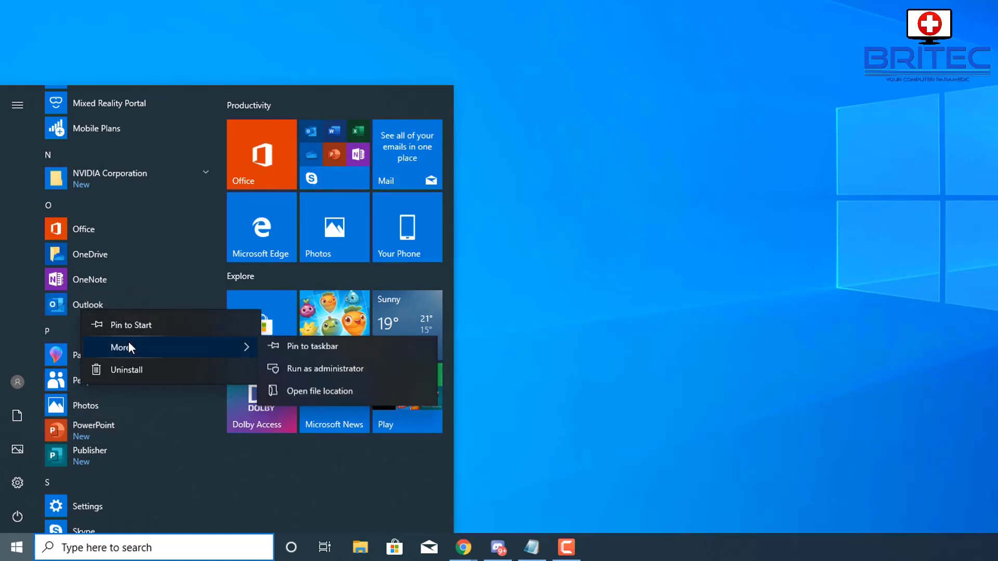
click(290, 349)
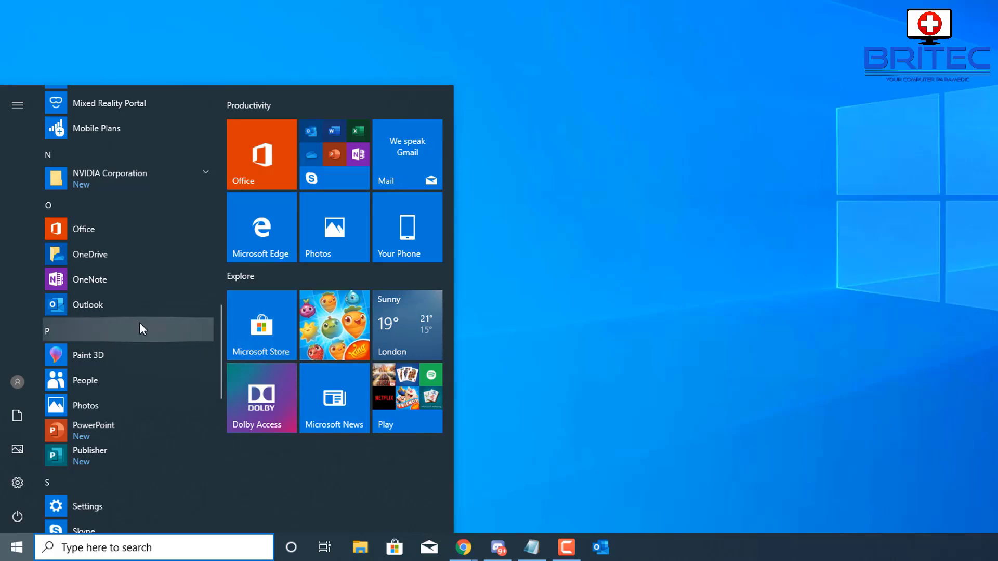
click(535, 352)
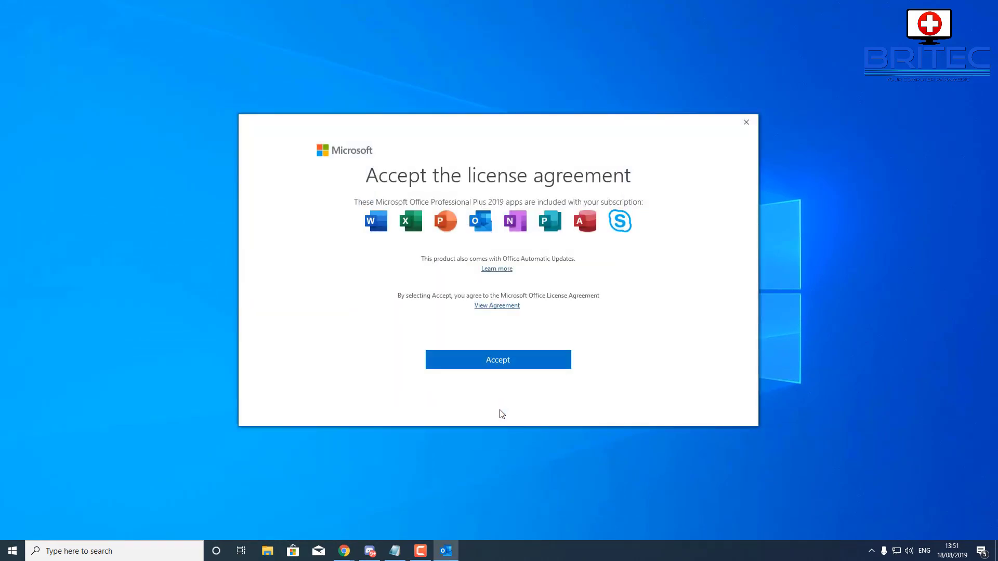
Accept the Office licence agreement and close the 'Your privacy option' notice
click(497, 360)
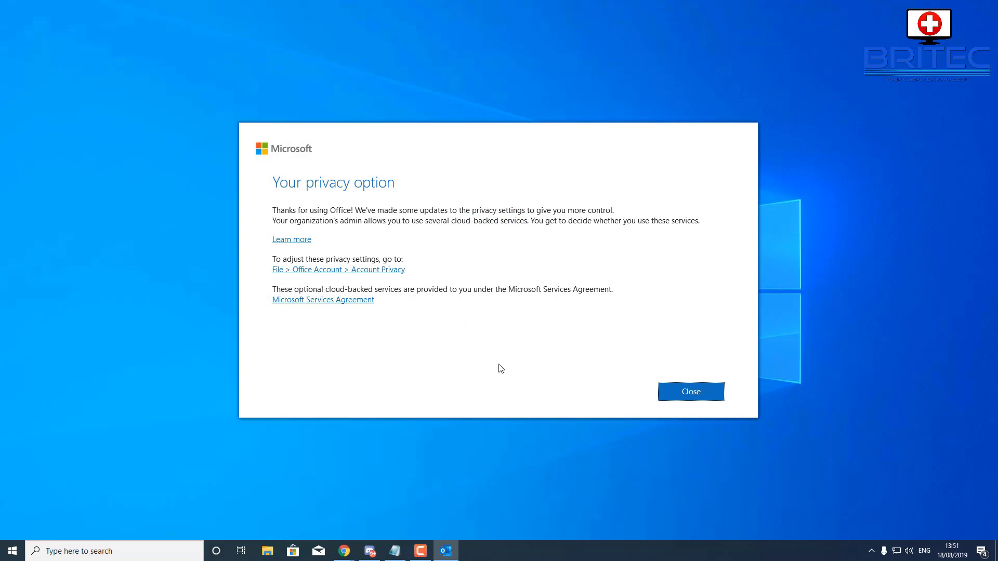
click(682, 397)
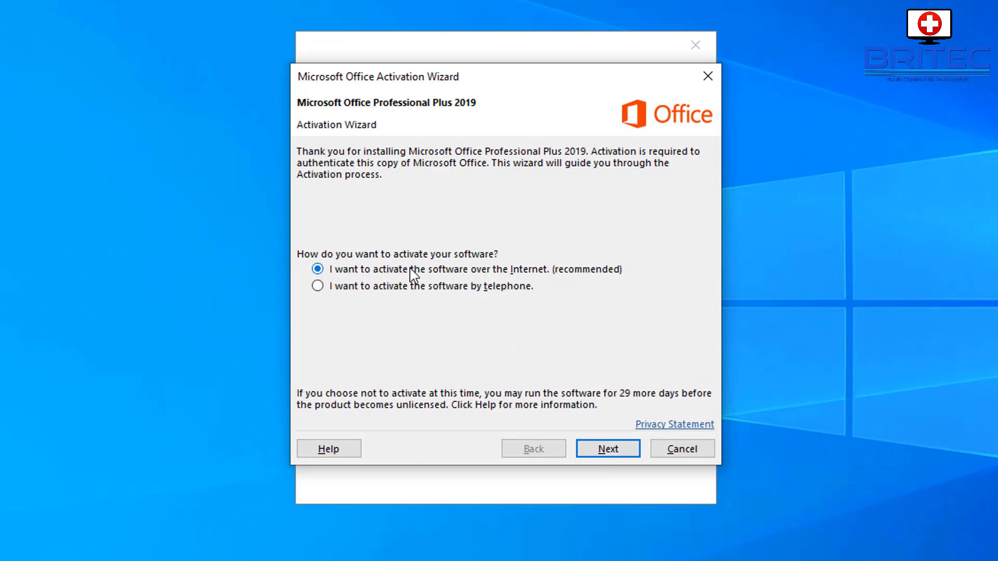
Activate Office over the Internet and close the wizard once activation is confirmed
click(617, 457)
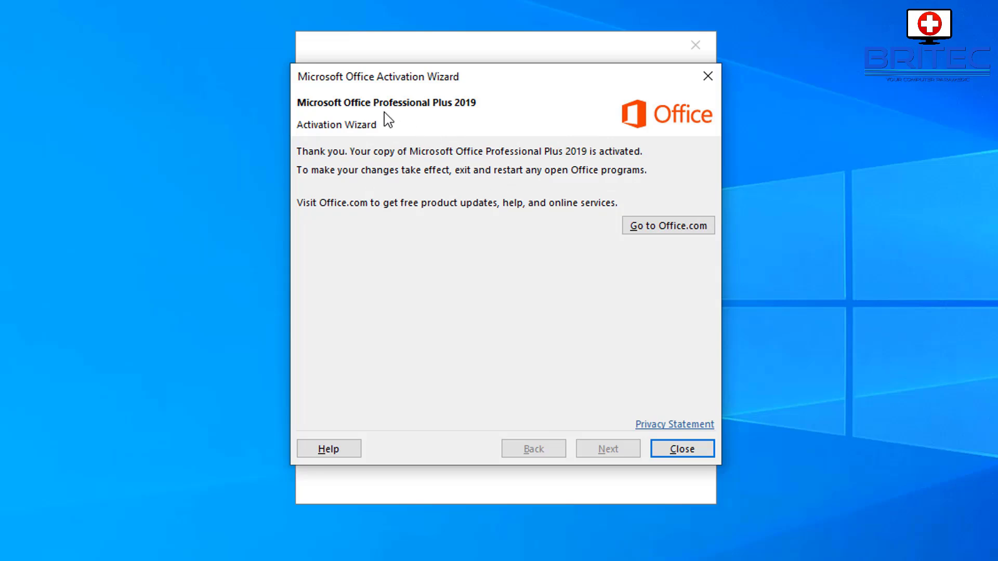
click(670, 451)
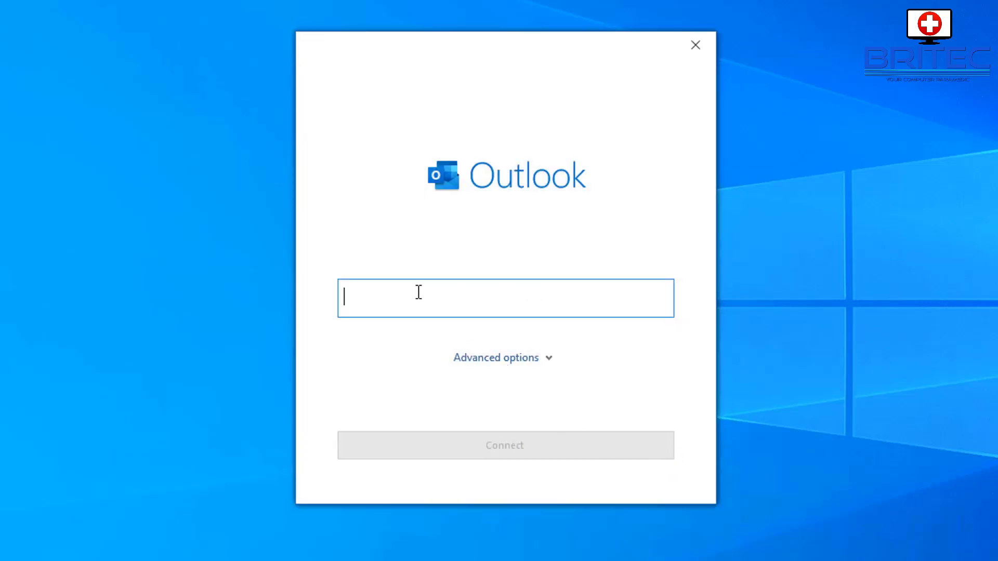
Enter the e-mail address, toggle Advanced options, and connect to add the account
key(ctrl+v)
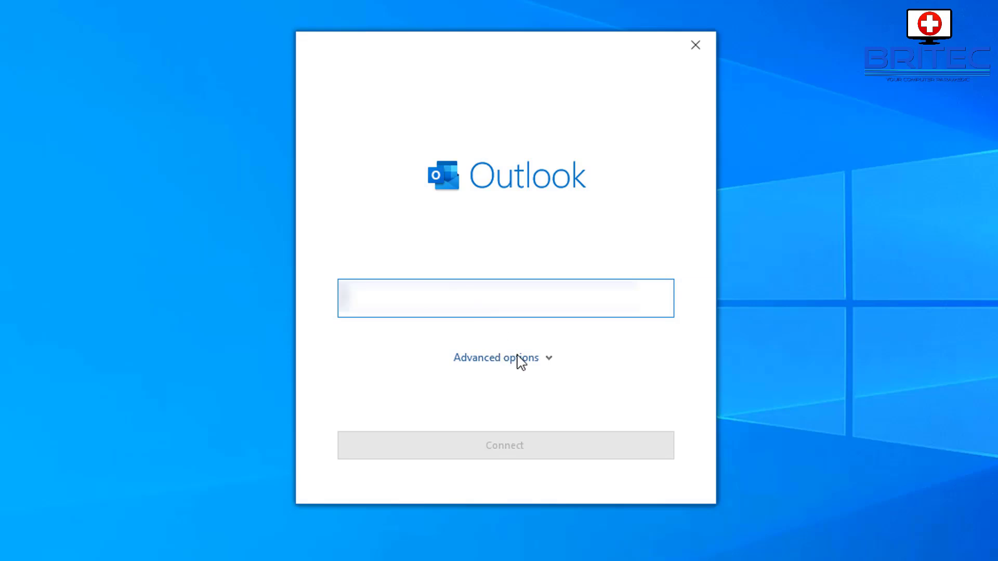
click(541, 363)
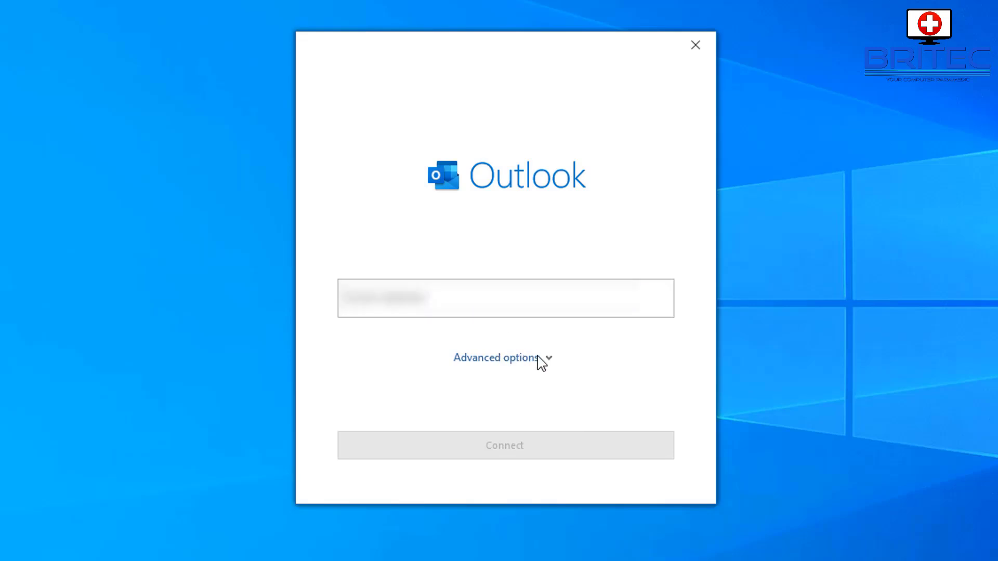
click(541, 362)
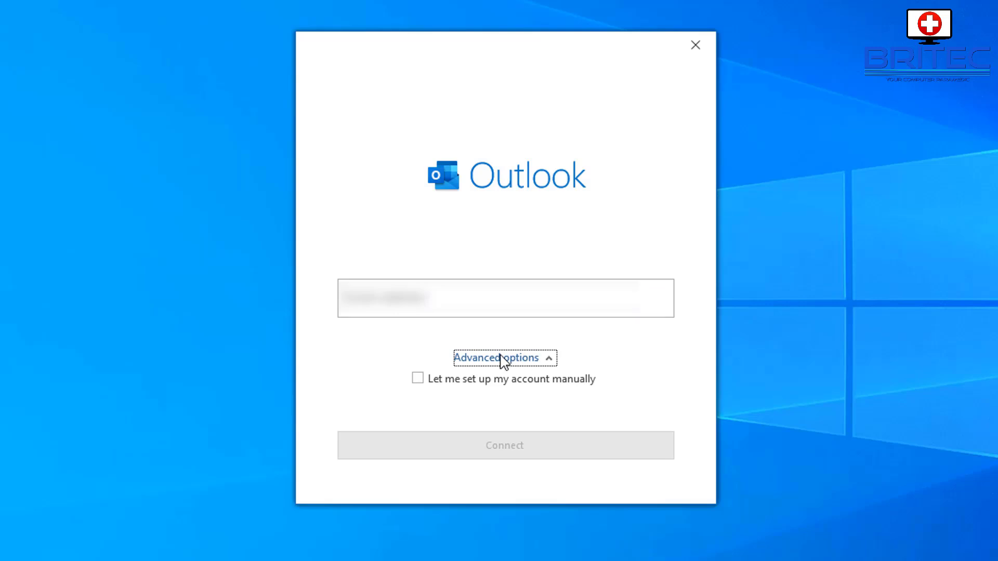
click(535, 359)
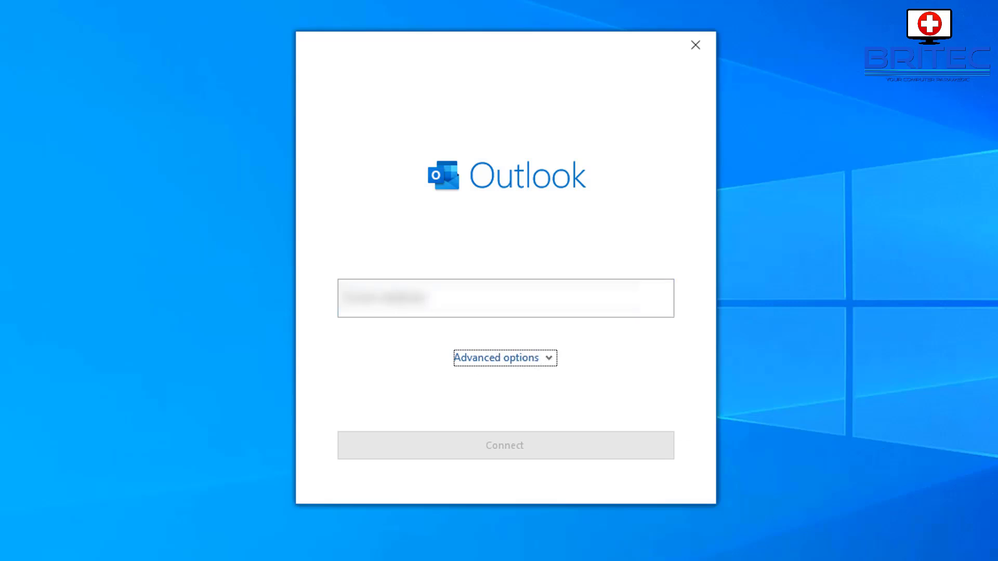
click(457, 291)
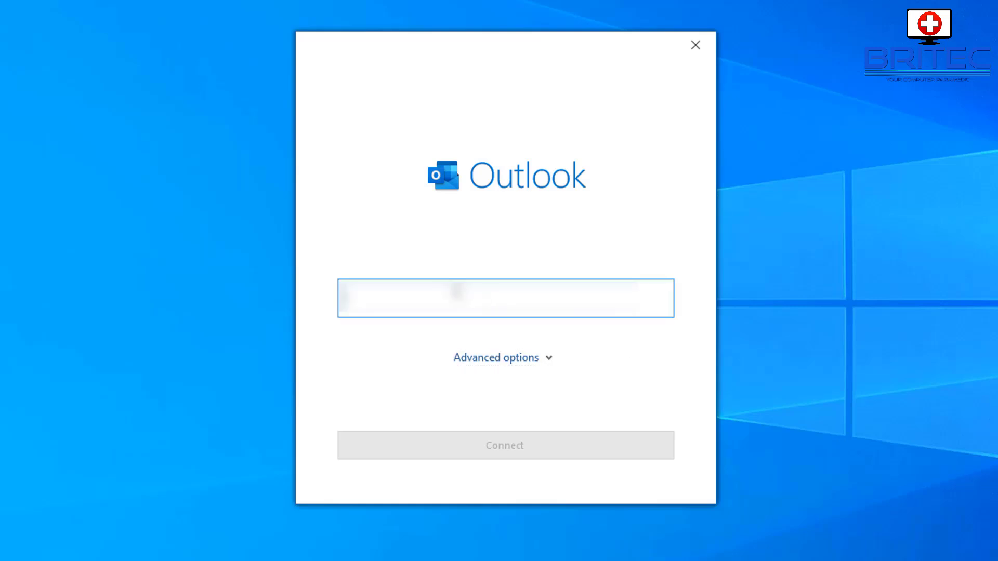
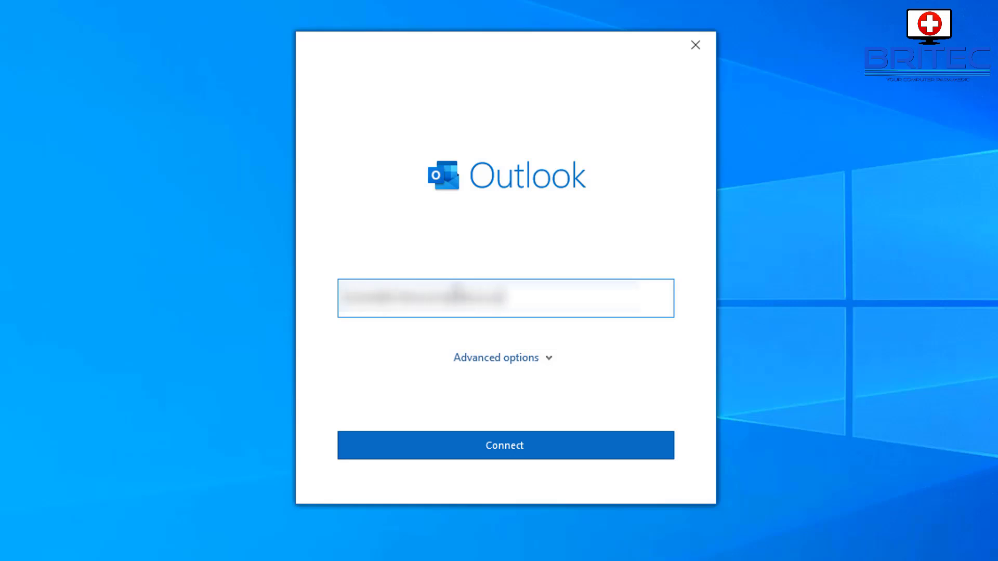
click(512, 455)
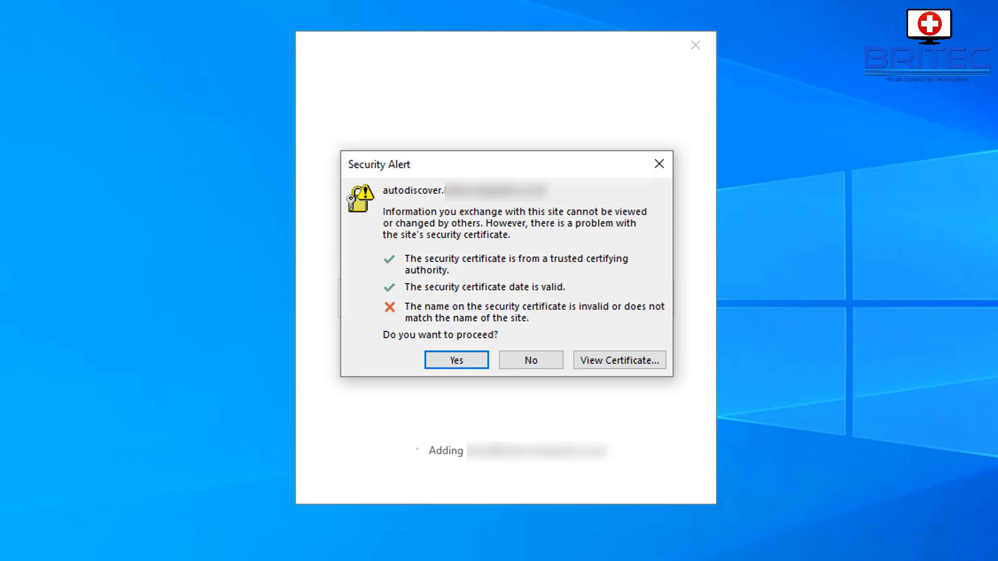
Accept the certificate name-mismatch warning and allow the website to configure the account settings
click(460, 362)
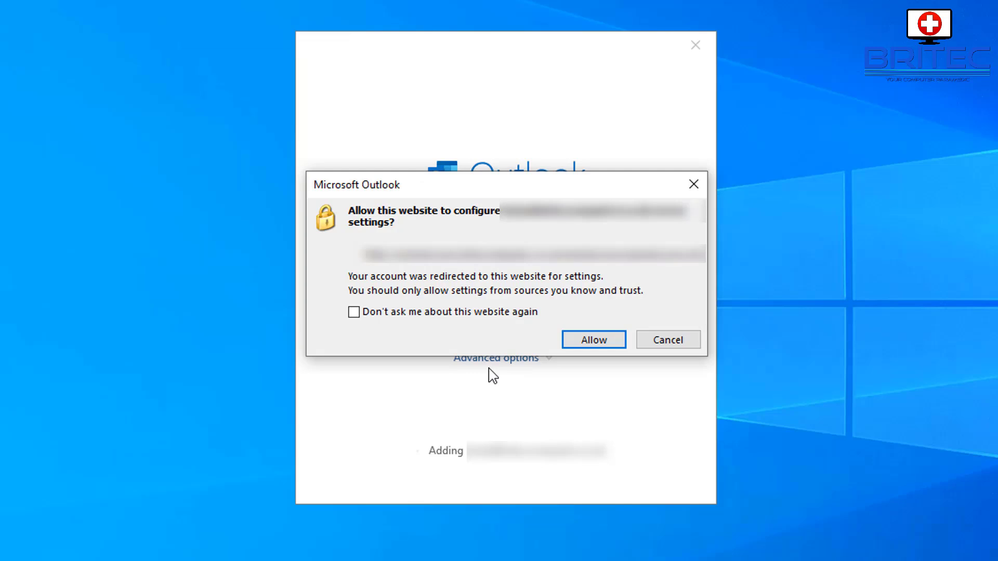
click(592, 340)
click(593, 340)
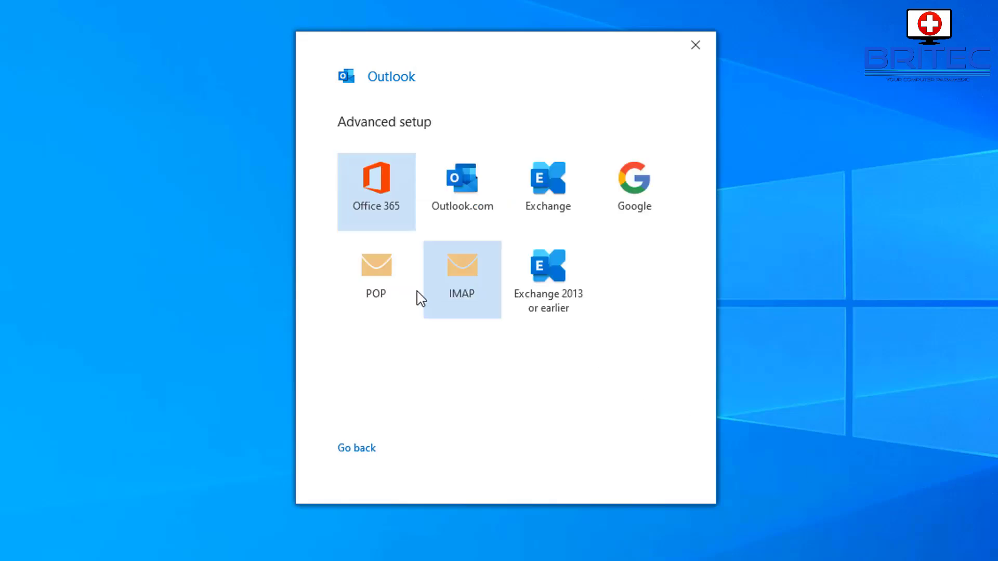
Set the email account up as IMAP, connect it with its password, and finish setup
click(460, 290)
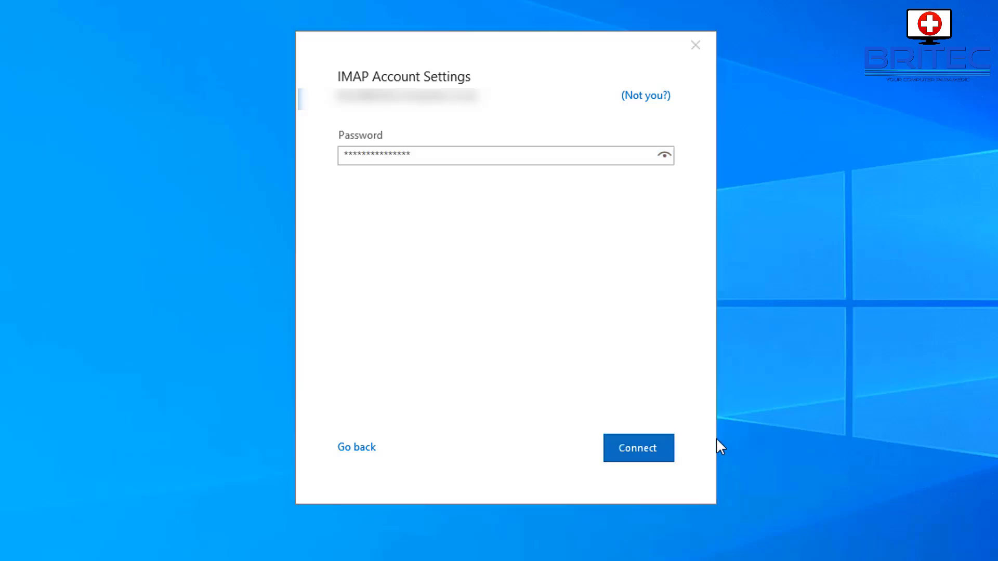
click(643, 451)
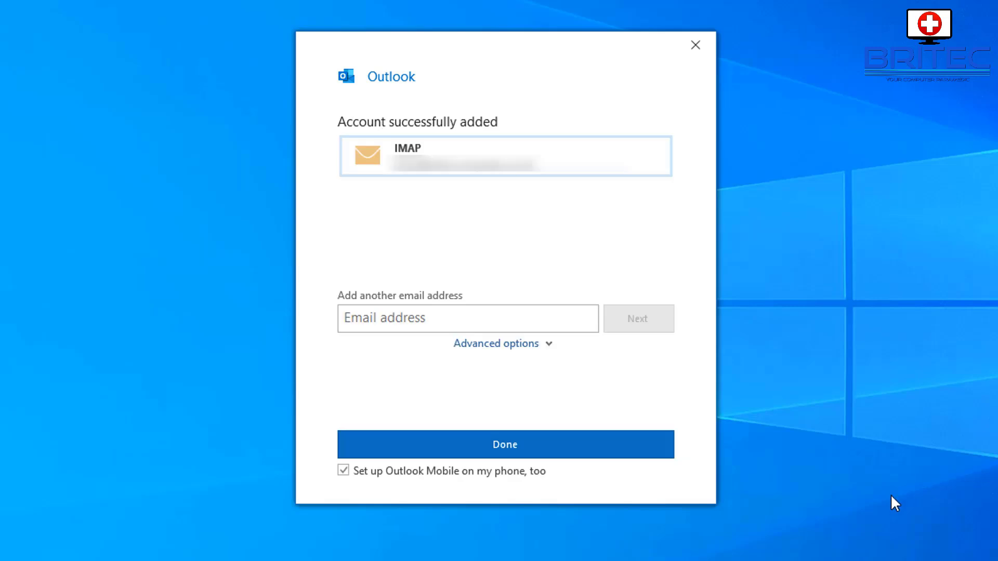
click(519, 444)
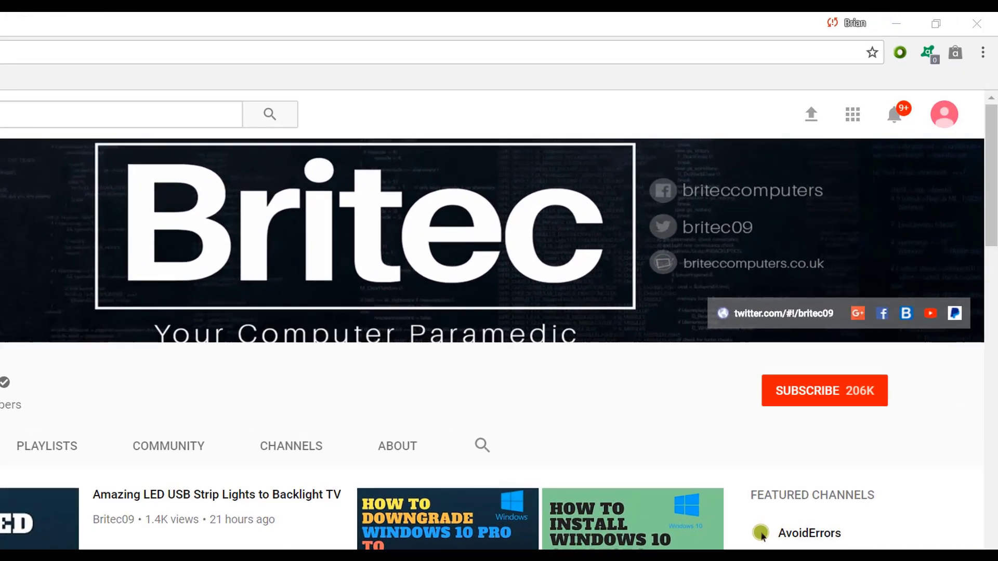
Subscribe to the Britec YouTube channel from its channel page
click(836, 403)
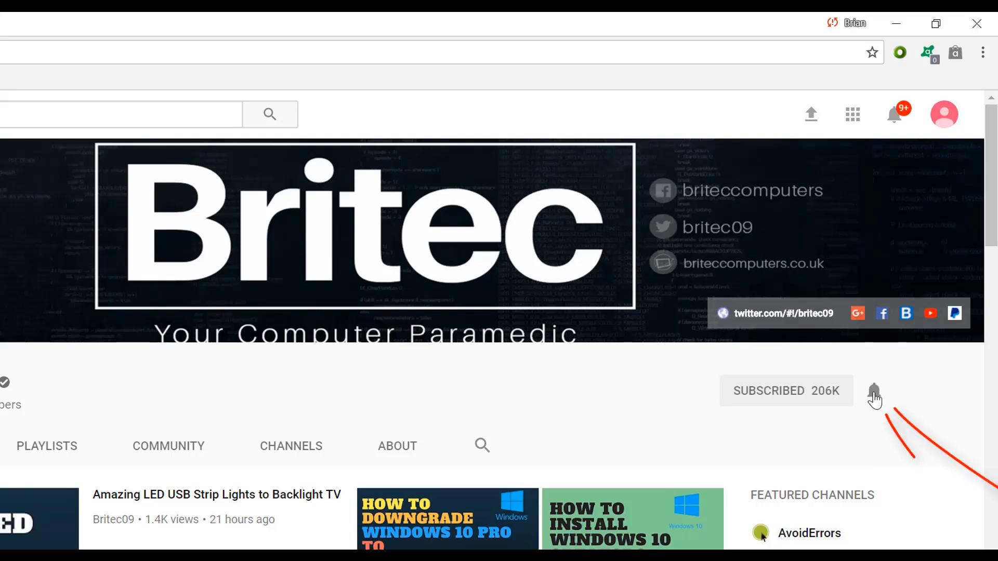